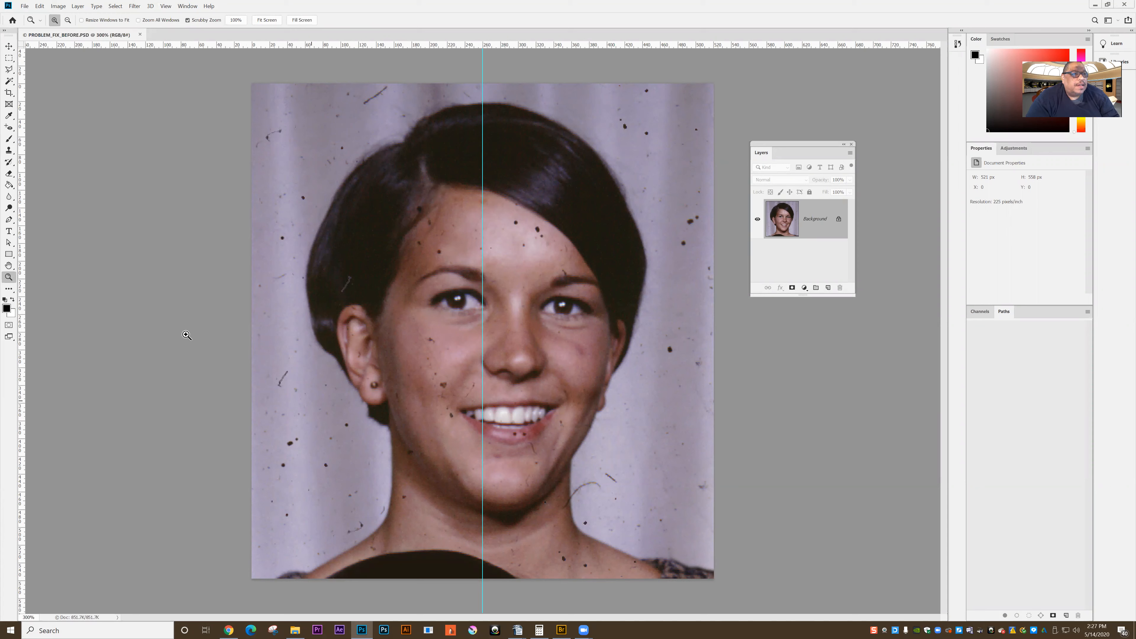
Hide the rulers around the canvas and show them again
{"action": "left_click", "coordinate": [161, 7]}
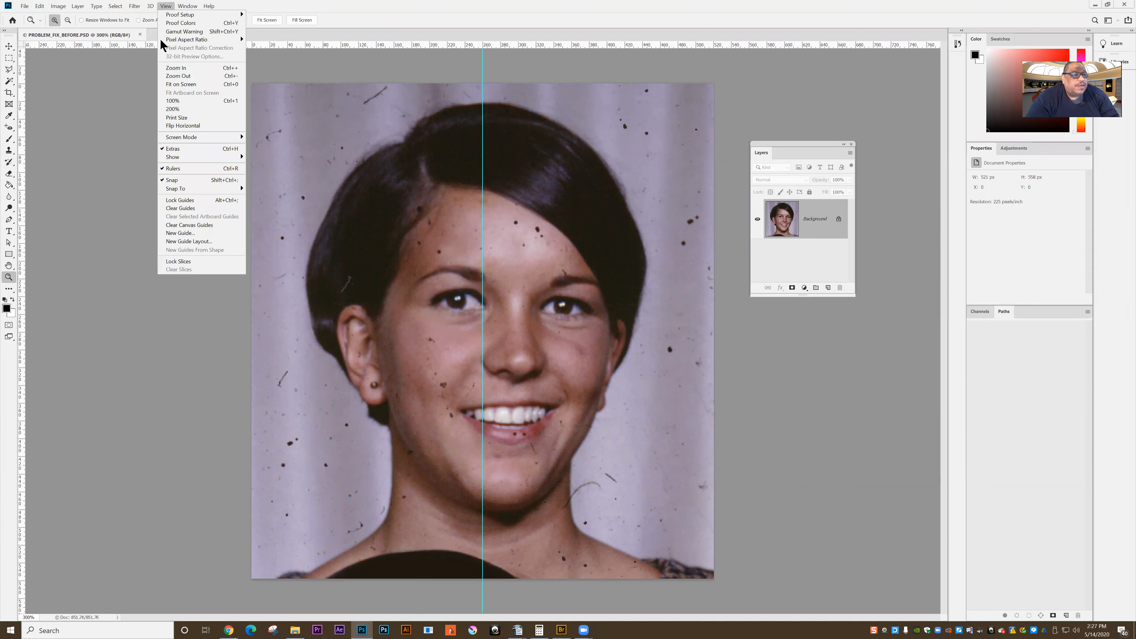
{"action": "left_click", "coordinate": [179, 169]}
{"action": "left_click", "coordinate": [172, 9]}
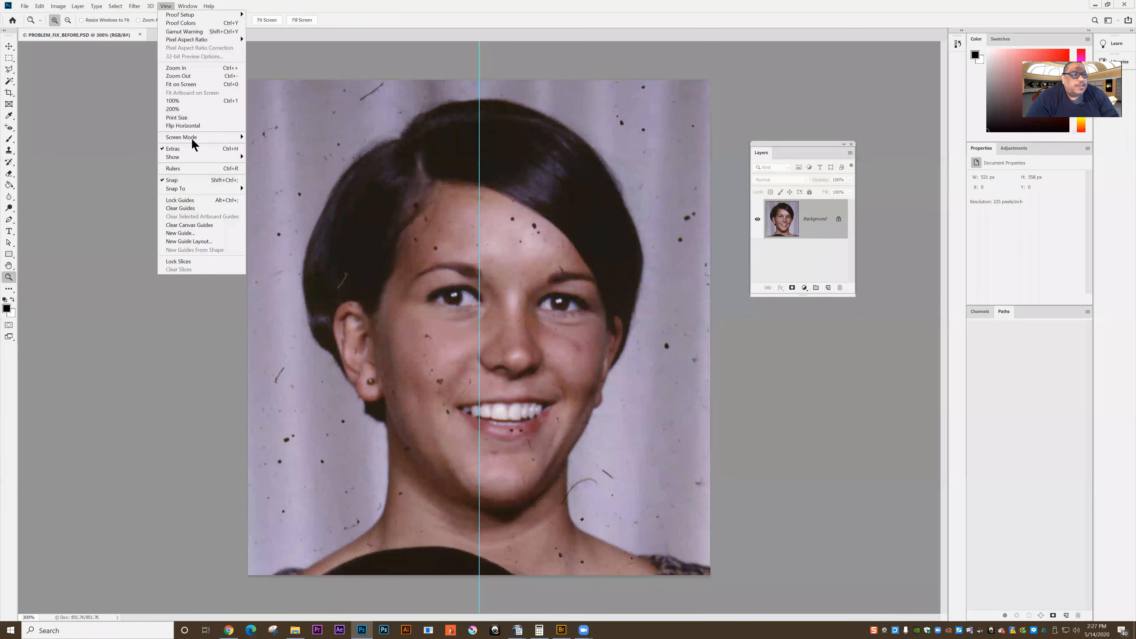
{"action": "left_click", "coordinate": [188, 169]}
Place a vertical guide through the ear and a horizontal guide across the hair, and clear all guides
{"action": "left_click_drag", "start_coordinate": [24, 228], "coordinate": [347, 354]}
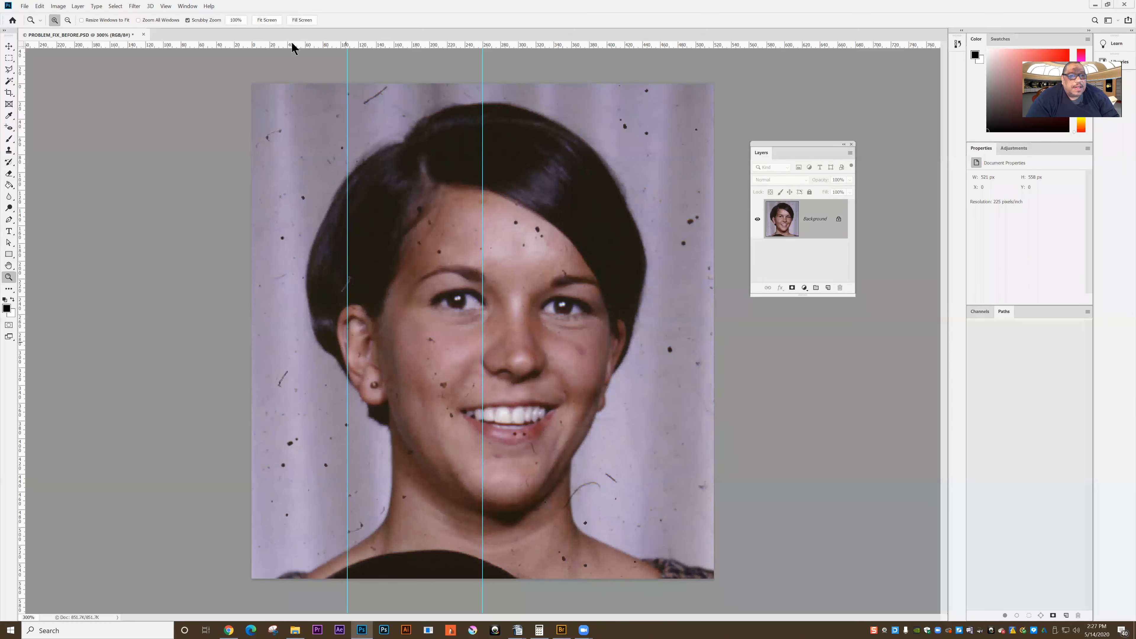
{"action": "left_click_drag", "start_coordinate": [295, 45], "coordinate": [315, 198]}
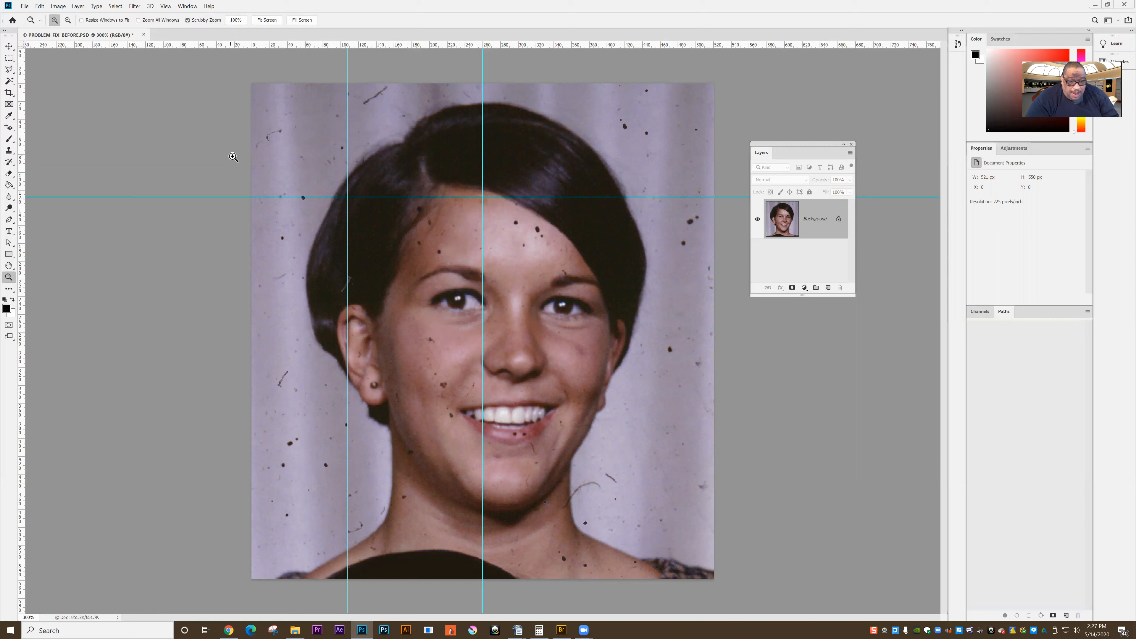
{"action": "left_click", "coordinate": [165, 6]}
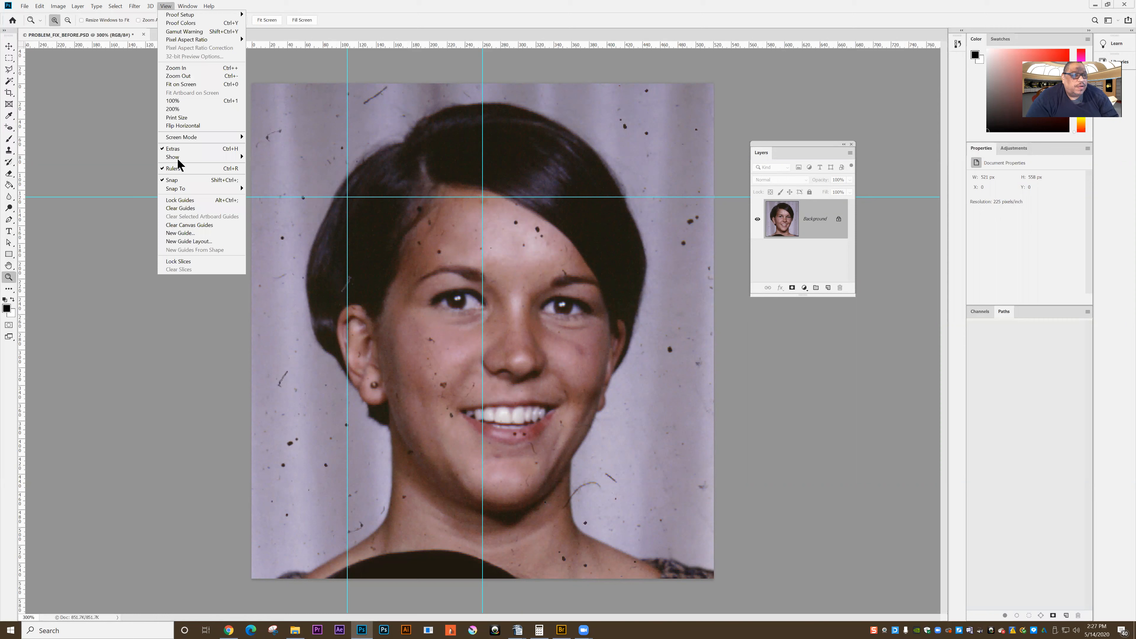
{"action": "left_click", "coordinate": [183, 208]}
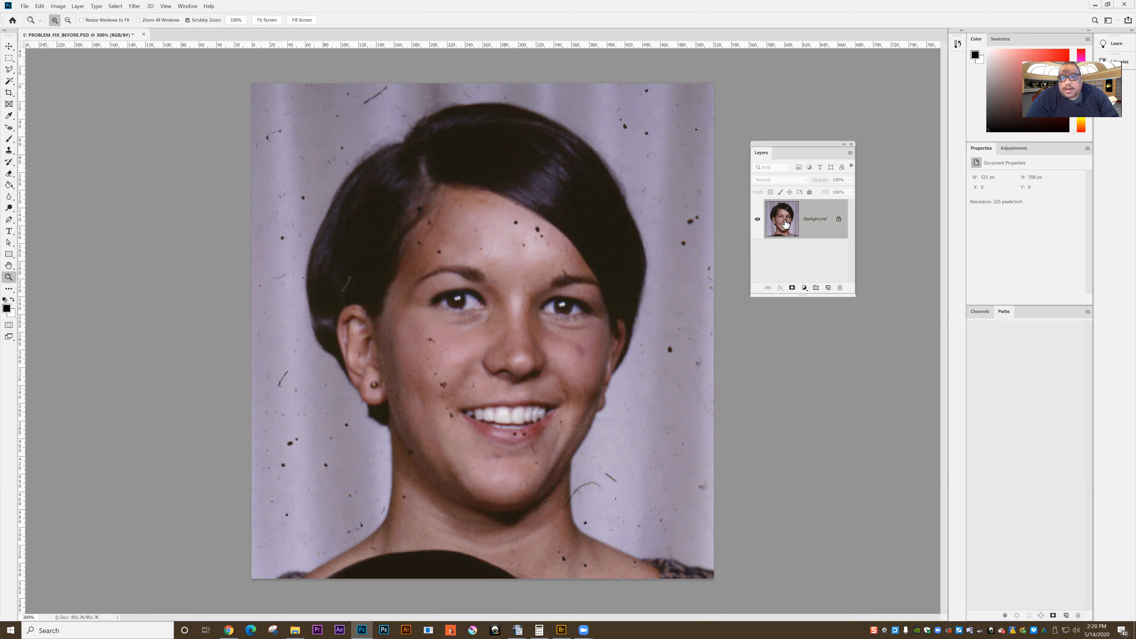
Duplicate the Background layer, undo the copy and duplicate it again as a new layer
{"action": "left_click_drag", "start_coordinate": [787, 224], "coordinate": [828, 288]}
{"action": "key", "text": "ctrl+z"}
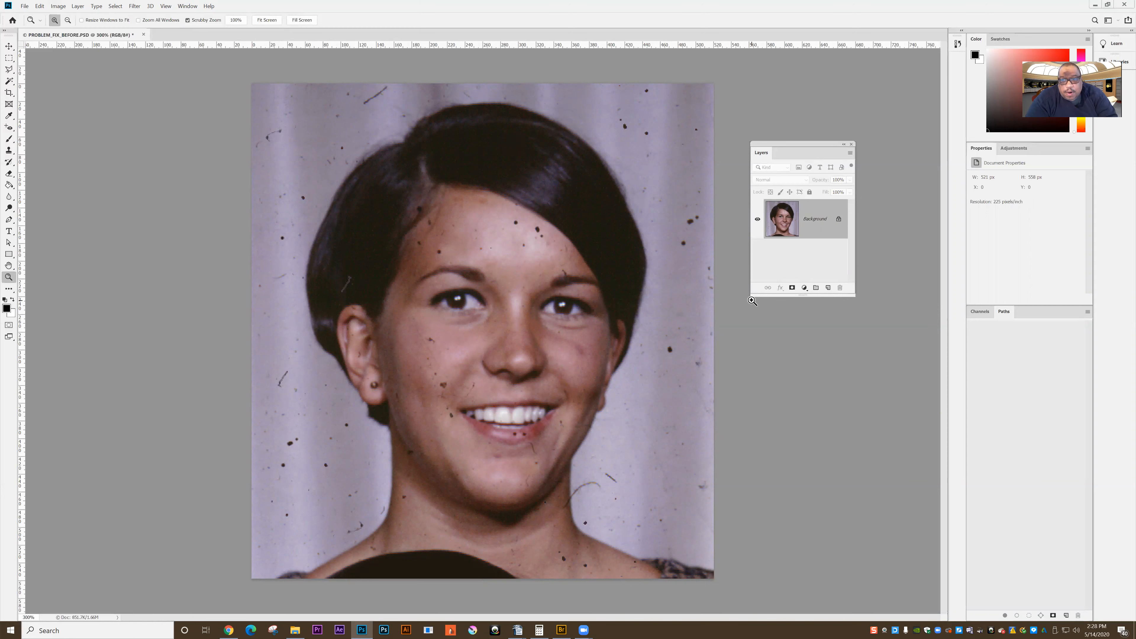
{"action": "key", "text": "ctrl+j"}
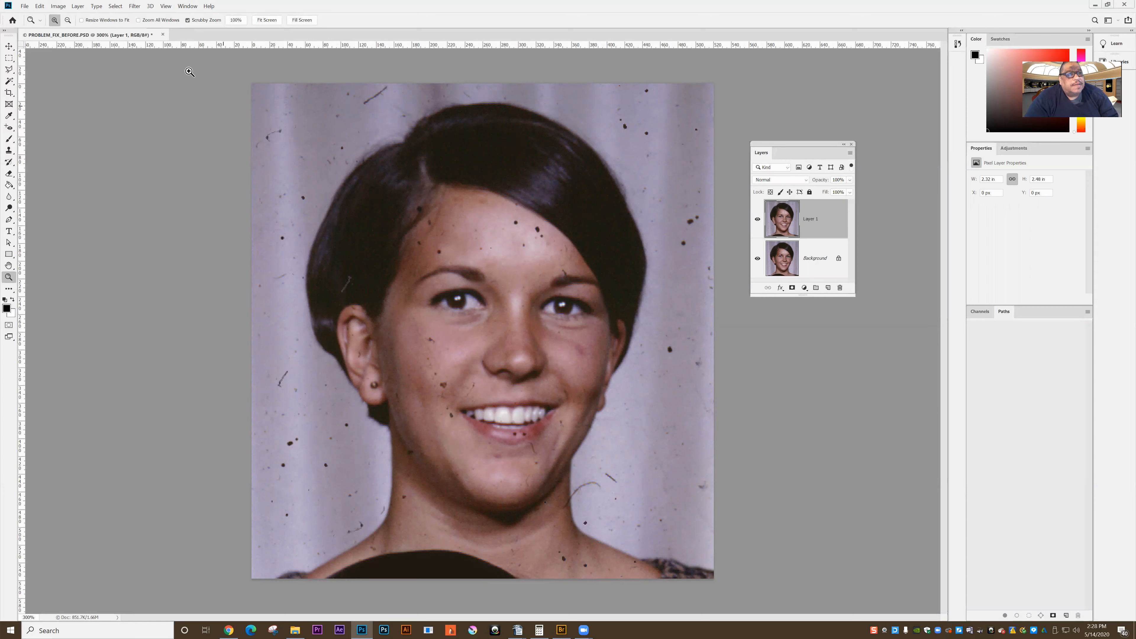
Apply the Dust & Scratches filter to the duplicated layer with a threshold of 0 levels
{"action": "left_click", "coordinate": [136, 6]}
{"action": "mouse_move", "coordinate": [152, 124]}
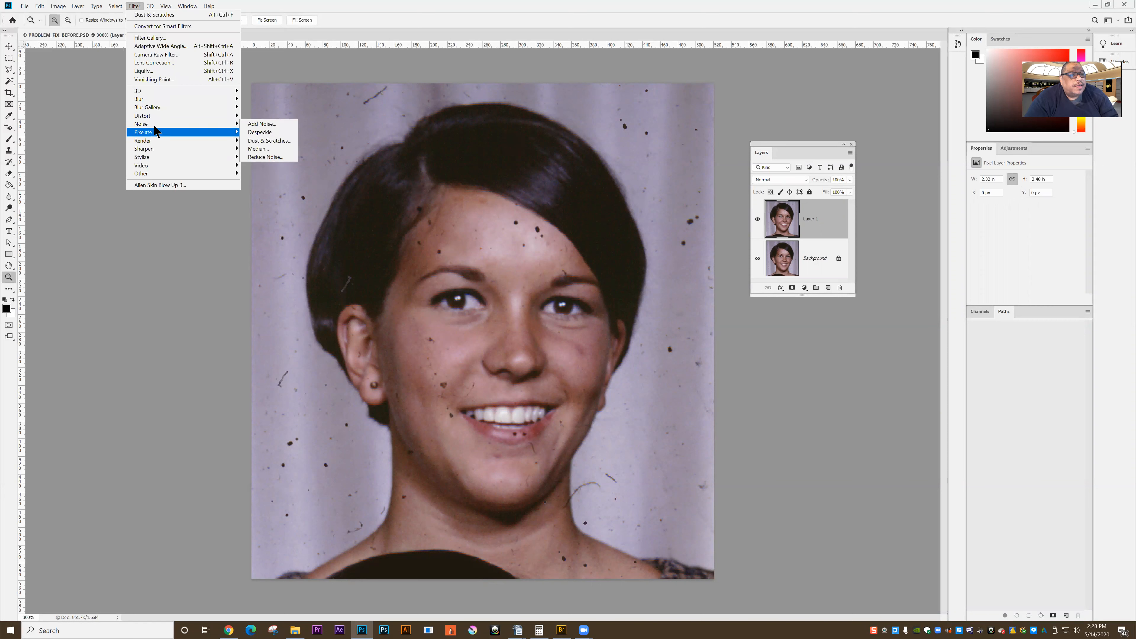
{"action": "left_click", "coordinate": [256, 141]}
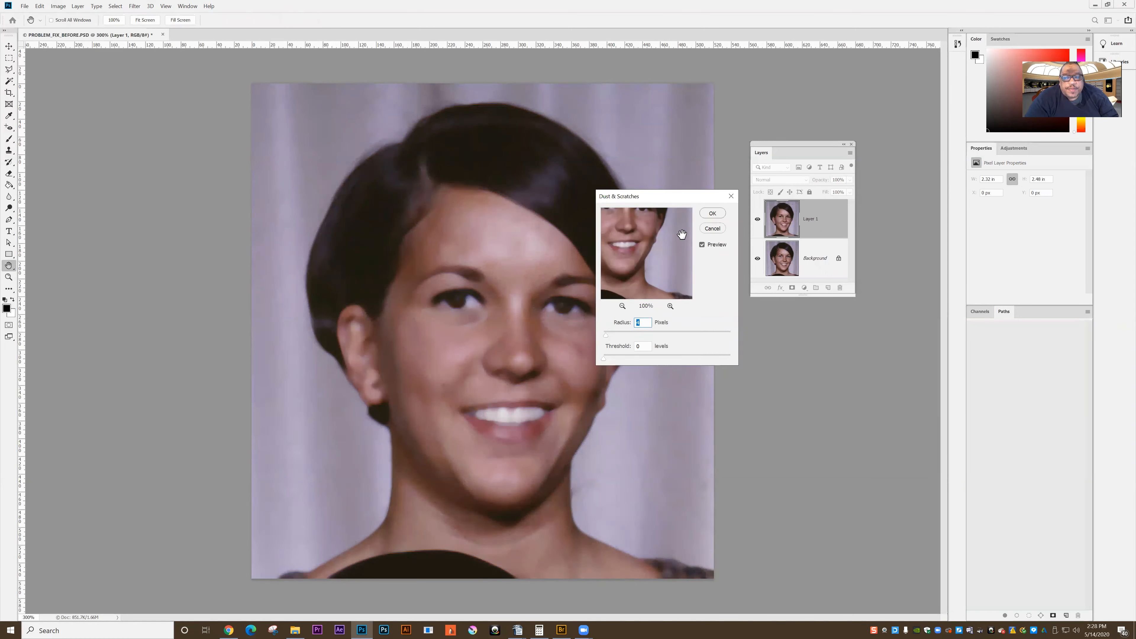
{"action": "left_click", "coordinate": [712, 213]}
{"action": "key", "text": "z"}
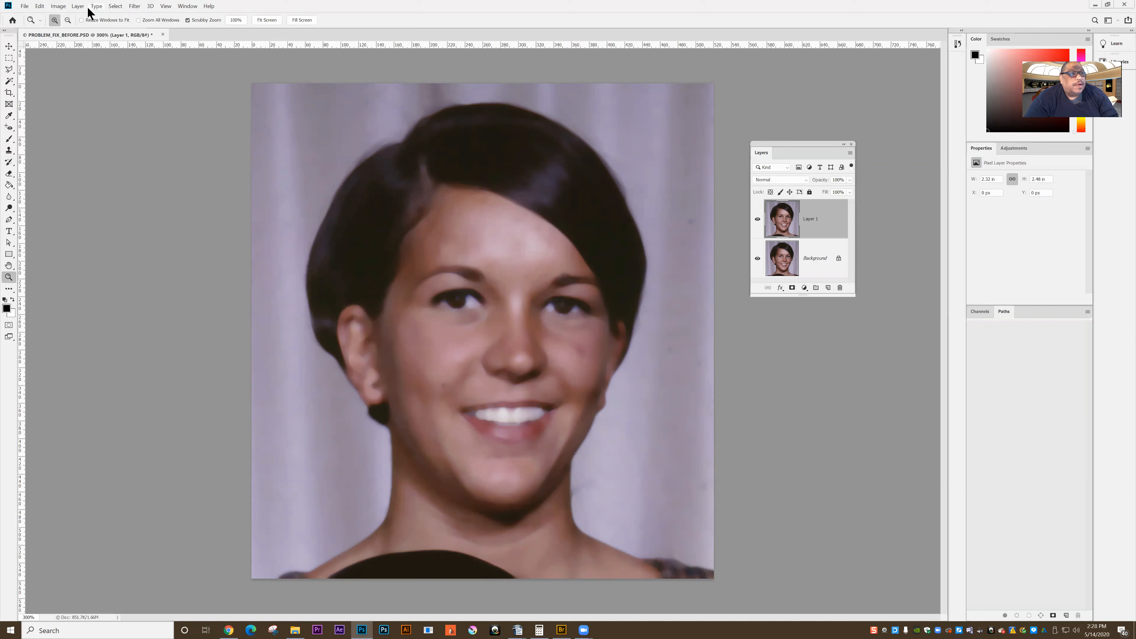
Add a Hide All layer mask to the filtered layer
{"action": "left_click", "coordinate": [79, 7]}
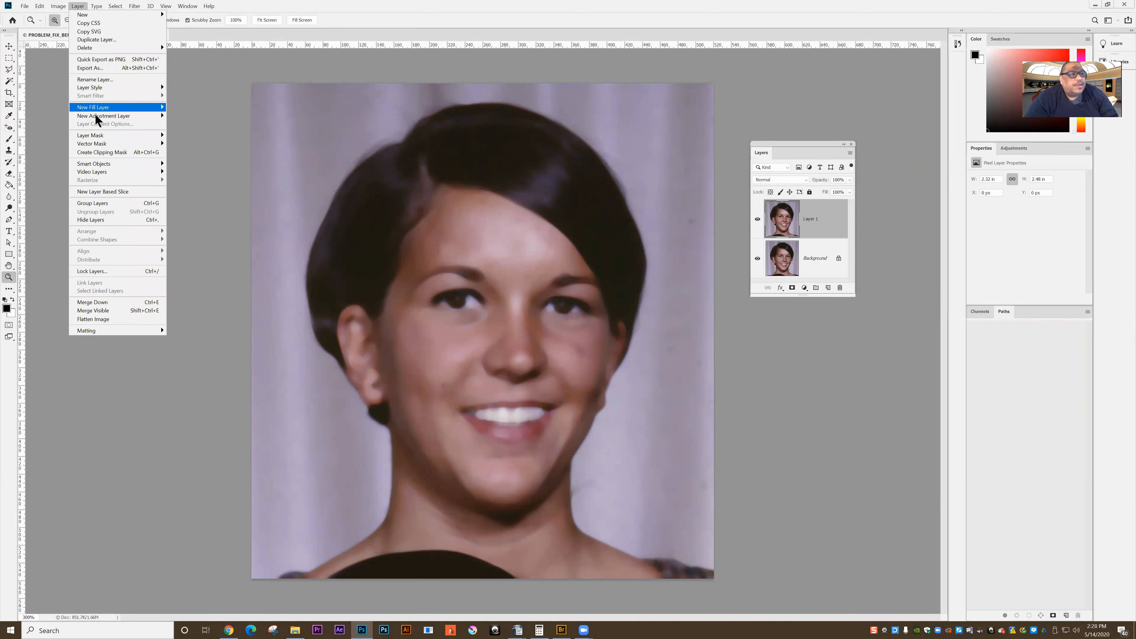
{"action": "mouse_move", "coordinate": [159, 140]}
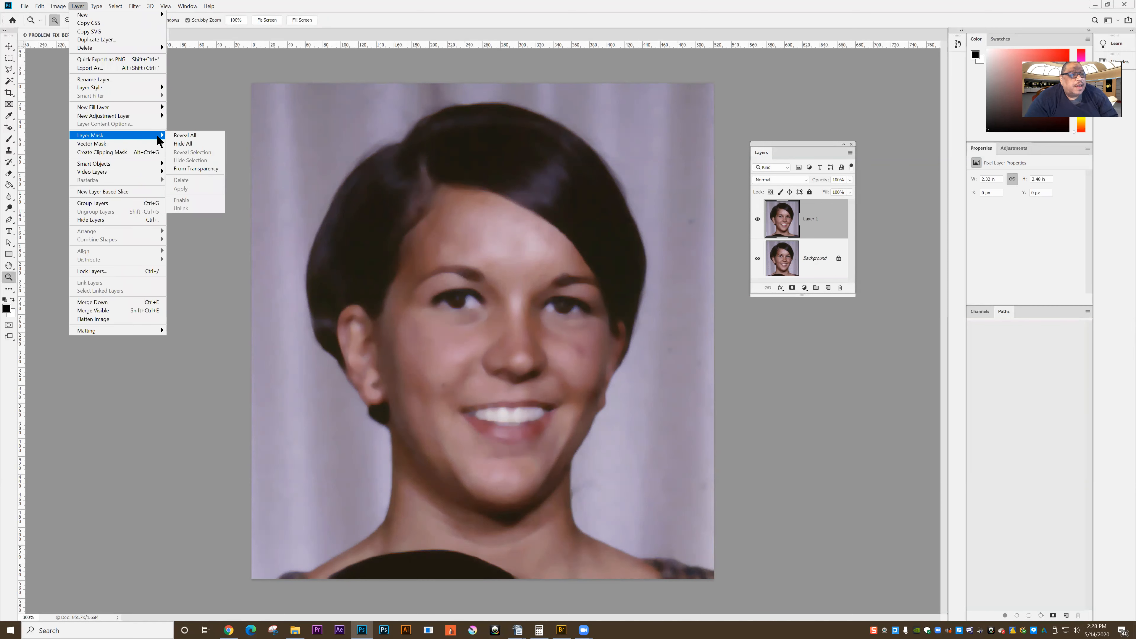
{"action": "left_click", "coordinate": [185, 144]}
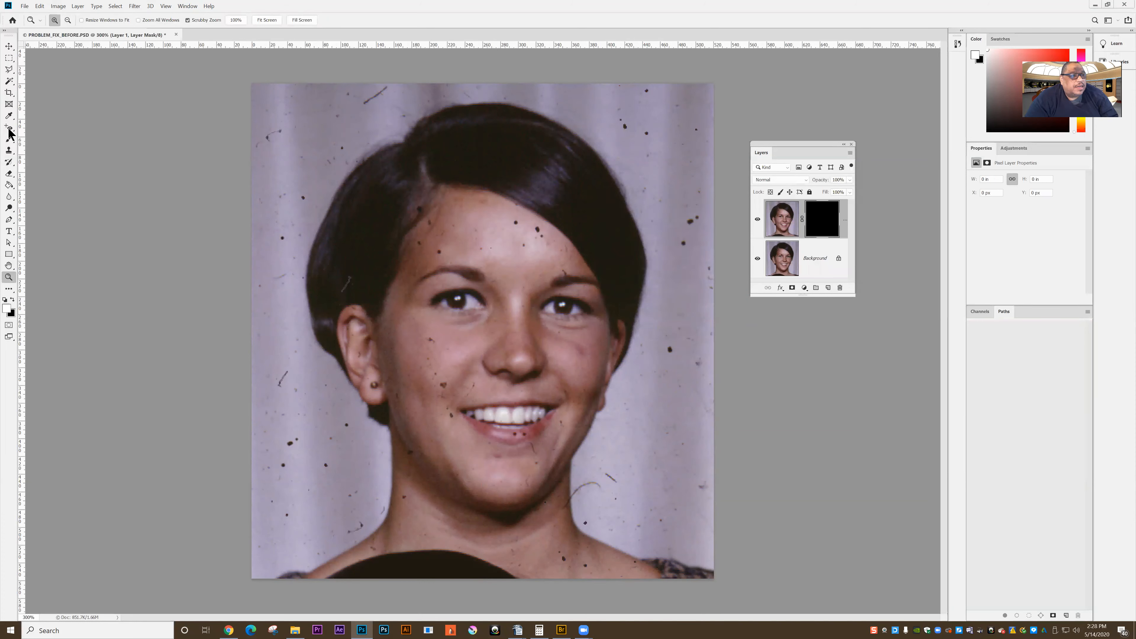
Paint white on the layer mask with a small brush over the dust specks on the forehead, hairline and face
{"action": "left_click", "coordinate": [8, 141]}
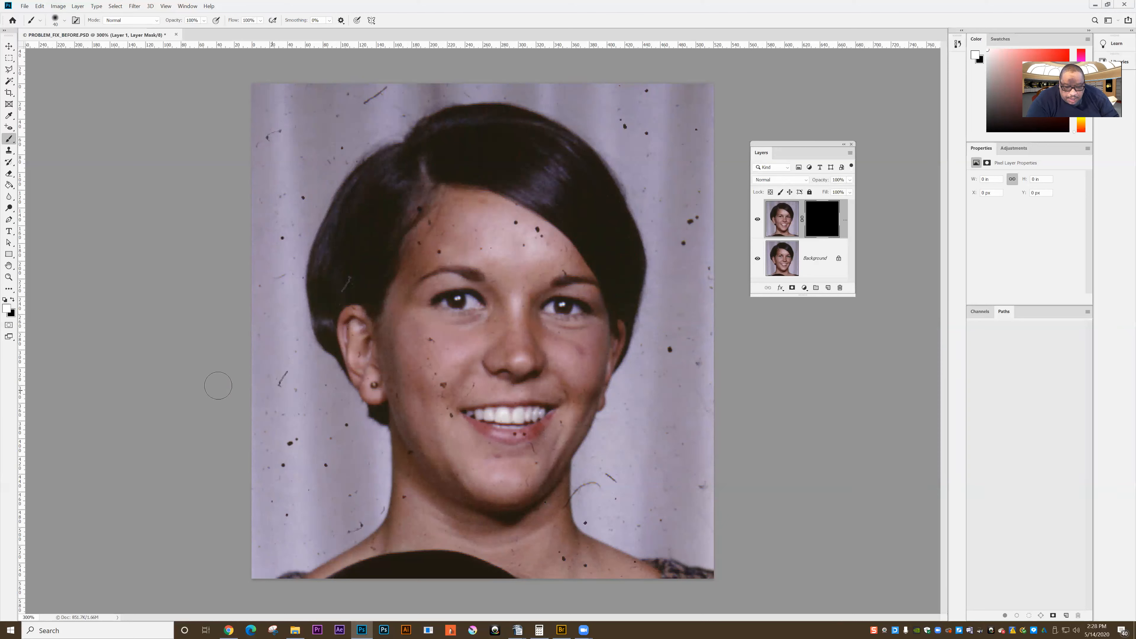
{"action": "key", "text": "bracketleft"}
{"action": "key", "text": "bracketleft"}
{"action": "key", "text": "bracketleft"}
{"action": "key", "text": "bracketleft"}
{"action": "key", "text": "bracketleft"}
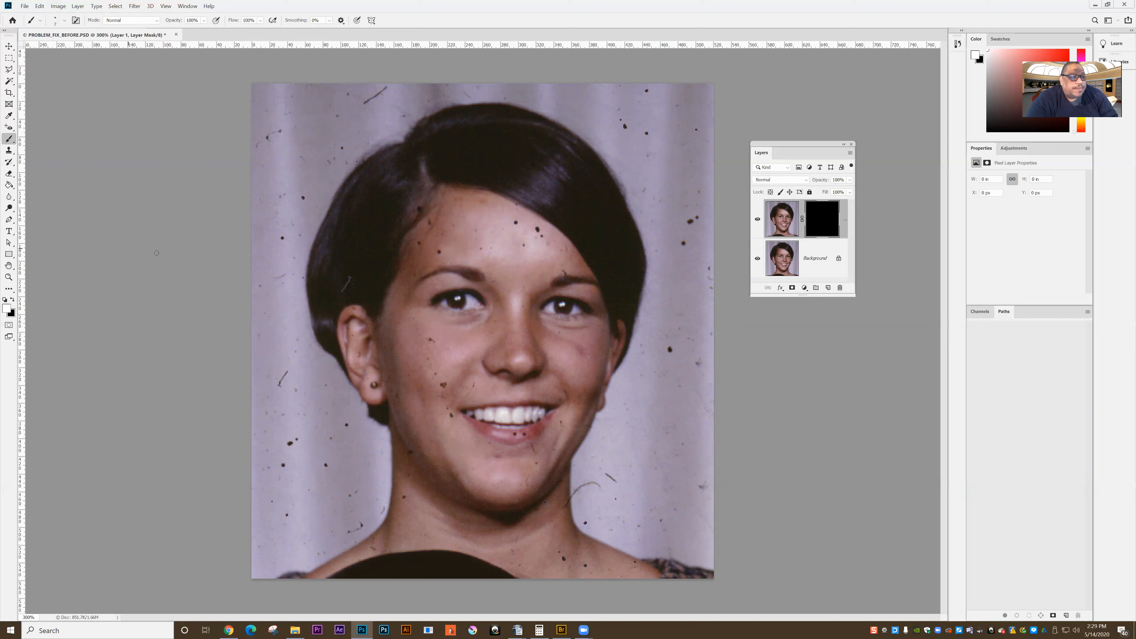
{"action": "key", "text": "bracketright"}
{"action": "key", "text": "bracketright"}
{"action": "left_click", "coordinate": [516, 223]}
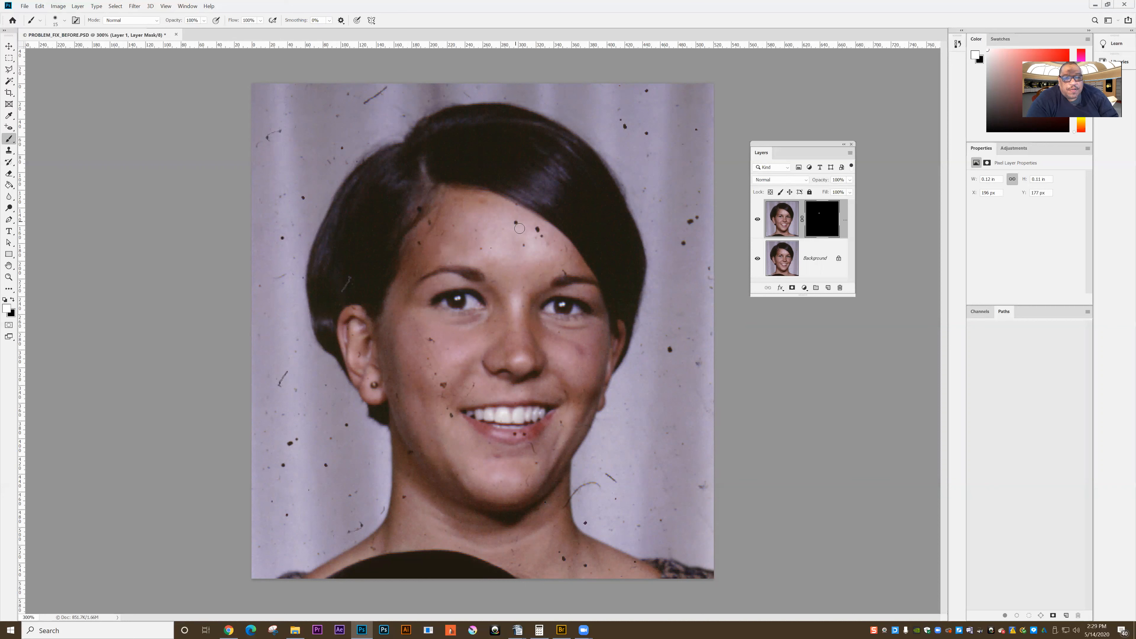
{"action": "left_click", "coordinate": [524, 244]}
{"action": "left_click", "coordinate": [538, 230]}
{"action": "left_click", "coordinate": [541, 236]}
{"action": "left_click", "coordinate": [481, 249]}
{"action": "left_click", "coordinate": [420, 243]}
{"action": "left_click", "coordinate": [430, 222]}
{"action": "left_click", "coordinate": [421, 209]}
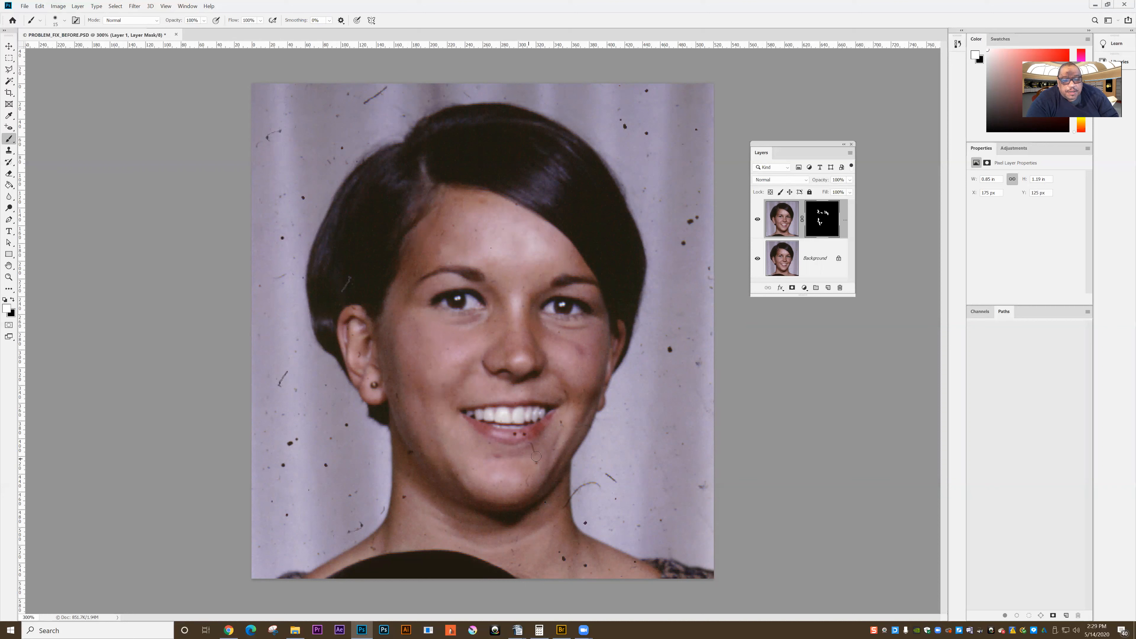
Paint white on the mask over the specks around the lower lip and the curved scratch beside the neck
{"action": "left_click", "coordinate": [532, 446]}
{"action": "left_click", "coordinate": [520, 436]}
{"action": "left_click_drag", "start_coordinate": [617, 481], "coordinate": [600, 483]}
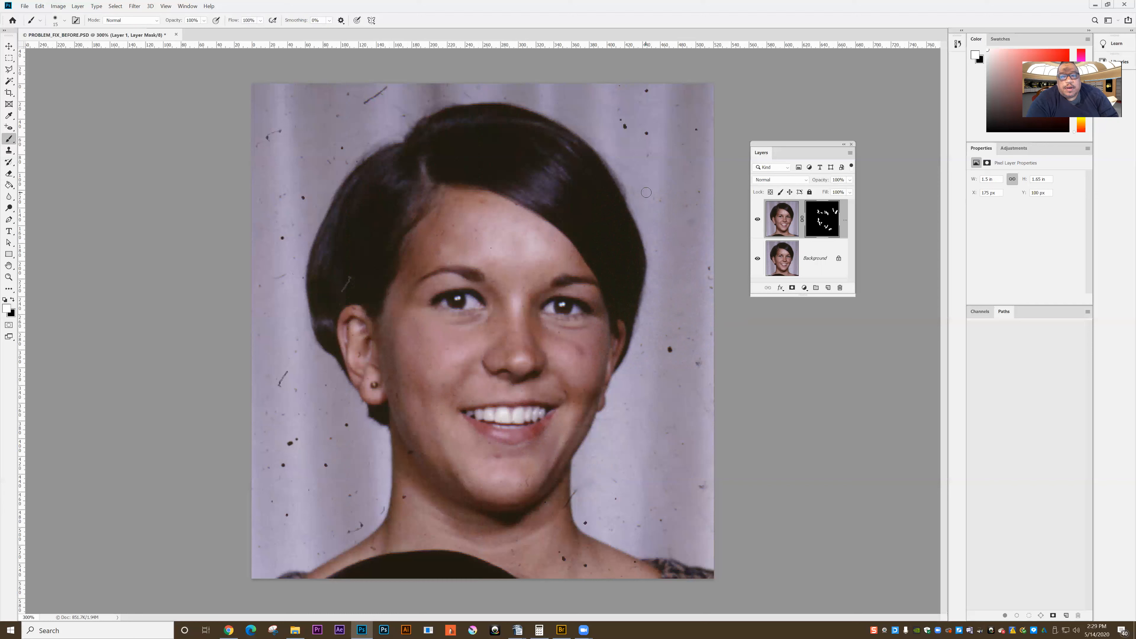
Paint white on the mask over the specks in the photo's upper-right background and along the cheek and jaw edge
{"action": "left_click", "coordinate": [624, 127]}
{"action": "left_click_drag", "start_coordinate": [646, 133], "coordinate": [637, 85]}
{"action": "left_click", "coordinate": [710, 268]}
{"action": "left_click_drag", "start_coordinate": [412, 450], "coordinate": [410, 445]}
{"action": "left_click", "coordinate": [399, 406]}
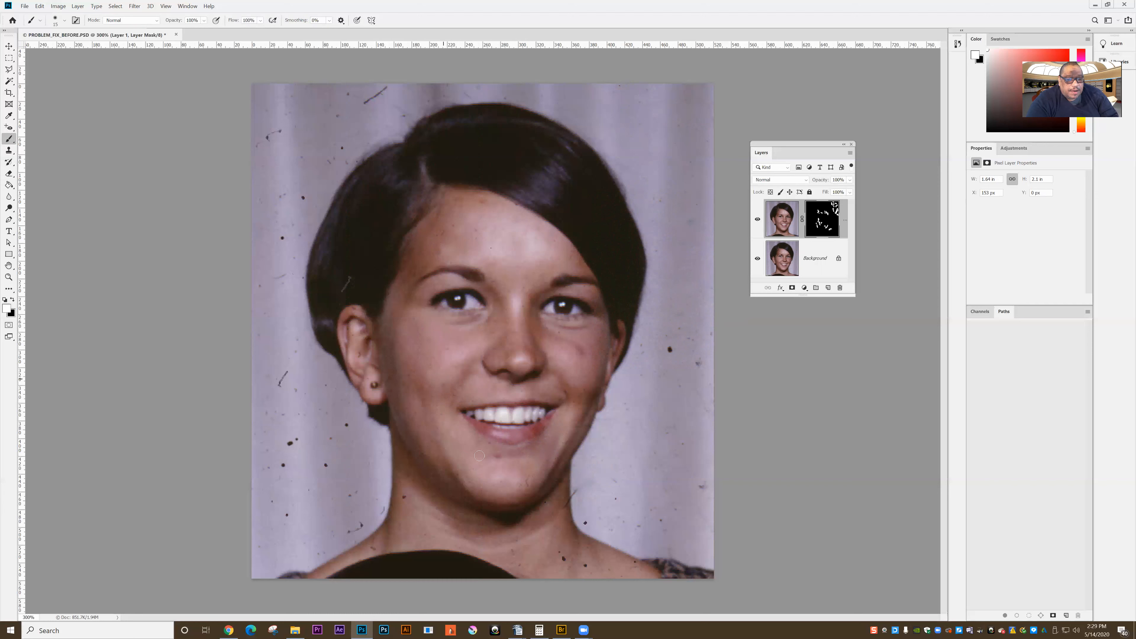
Paint white on the mask over the specks near the shoulders, the lower background and the dark spot in the right-hand curtain
{"action": "left_click", "coordinate": [564, 559]}
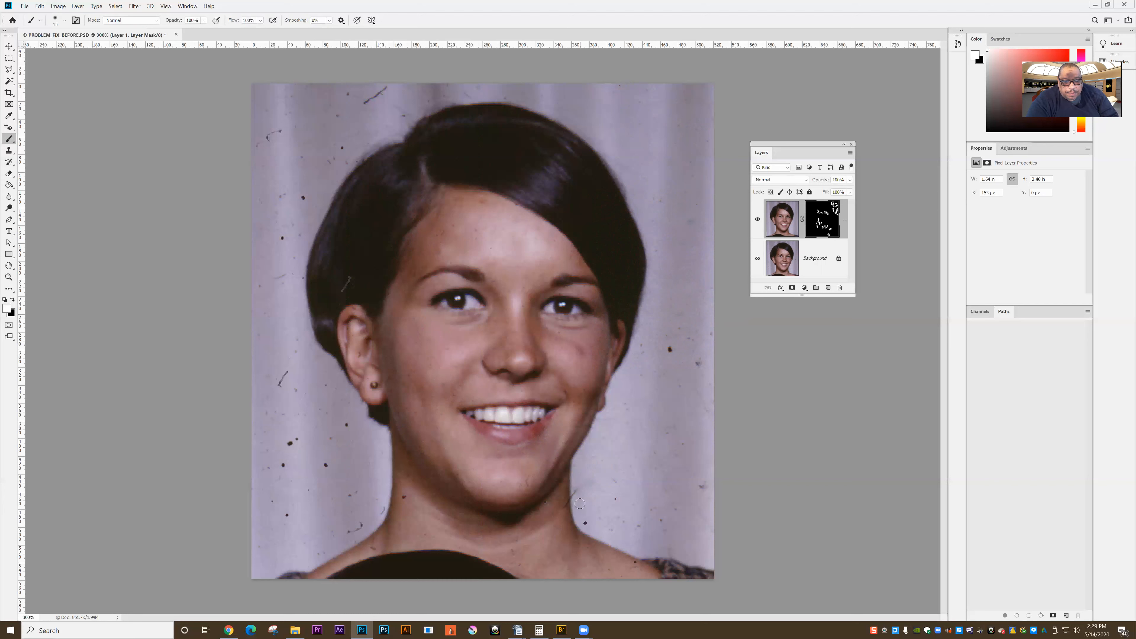
{"action": "mouse_move", "coordinate": [593, 532]}
{"action": "left_mouse_down"}
{"action": "mouse_move", "coordinate": [584, 514]}
{"action": "mouse_move", "coordinate": [615, 487]}
{"action": "mouse_move", "coordinate": [610, 525]}
{"action": "left_mouse_up"}
{"action": "mouse_move", "coordinate": [366, 536]}
{"action": "left_mouse_down"}
{"action": "mouse_move", "coordinate": [379, 543]}
{"action": "mouse_move", "coordinate": [377, 496]}
{"action": "mouse_move", "coordinate": [383, 511]}
{"action": "mouse_move", "coordinate": [305, 552]}
{"action": "left_mouse_up"}
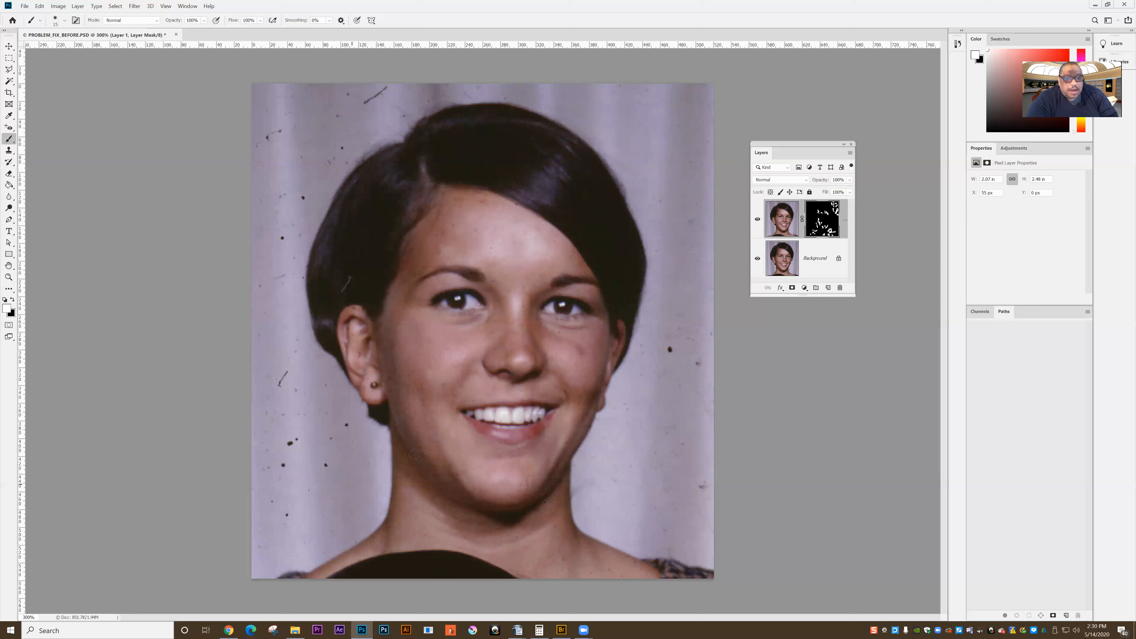
{"action": "left_click", "coordinate": [670, 349]}
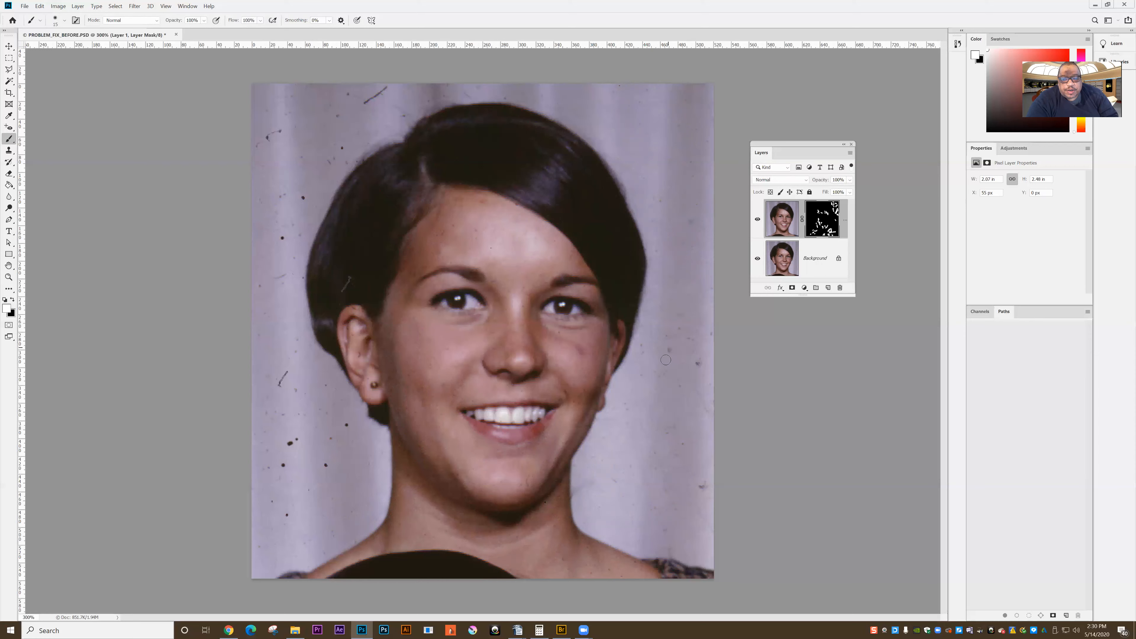